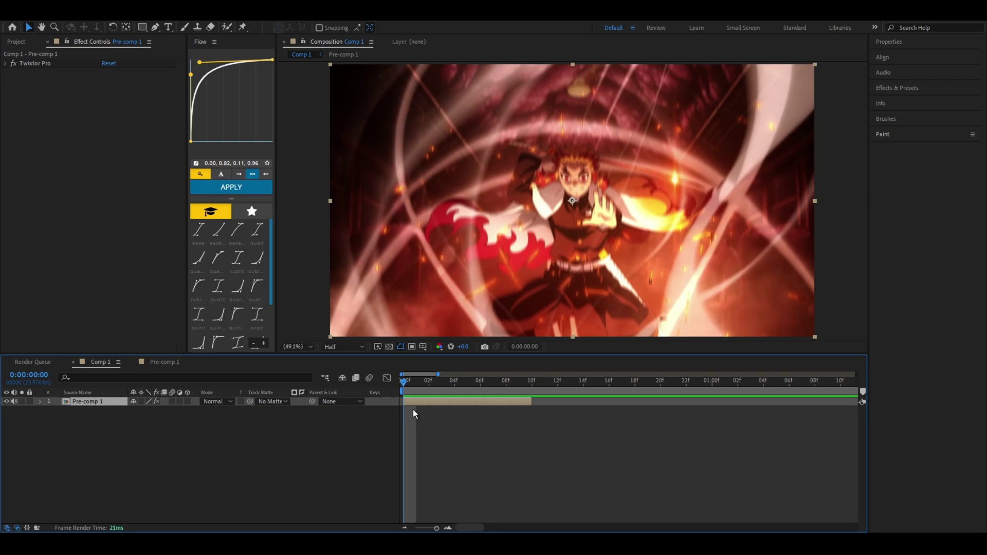
Step: End the work area at 10f and preview the shortened clip
{"action": "mouse_move", "coordinate": [410, 394]}
{"action": "left_mouse_down"}
{"action": "mouse_move", "coordinate": [427, 381]}
{"action": "mouse_move", "coordinate": [474, 384]}
{"action": "mouse_move", "coordinate": [411, 379]}
{"action": "mouse_move", "coordinate": [436, 381]}
{"action": "mouse_move", "coordinate": [387, 388]}
{"action": "mouse_move", "coordinate": [522, 384]}
{"action": "mouse_move", "coordinate": [390, 379]}
{"action": "left_mouse_up"}
{"action": "key", "text": "n"}
{"action": "key", "text": "space"}
{"action": "key", "text": "space"}
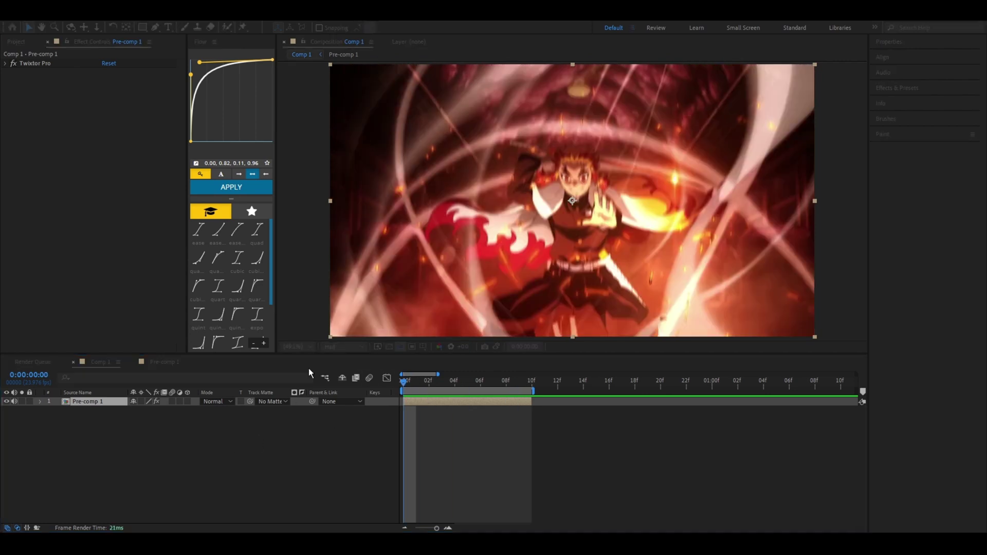
Step: Add an adjustment layer above the clip and trim it to end at 10f
{"action": "key", "text": "ctrl+alt+y"}
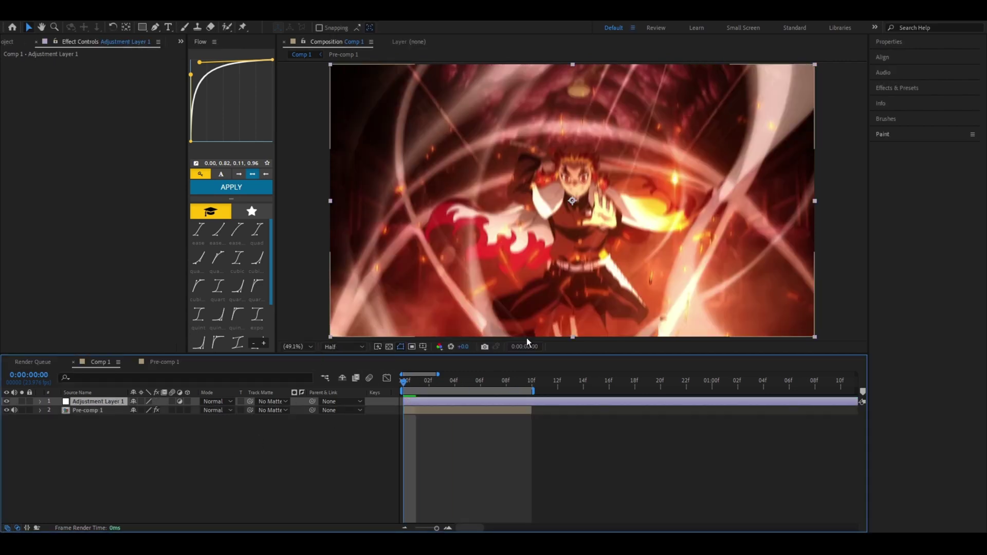
{"action": "left_click", "coordinate": [532, 381]}
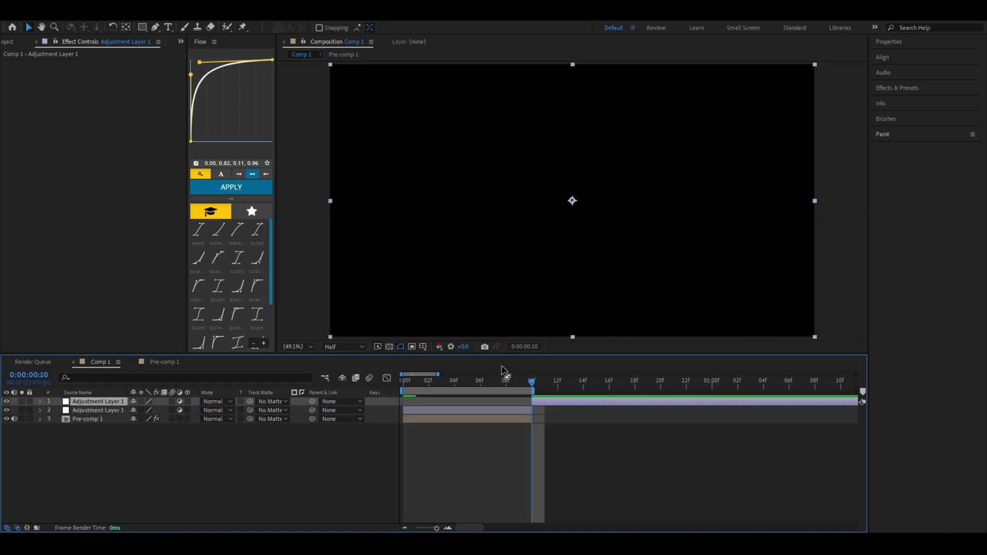
{"action": "key", "text": "alt+bracketright"}
{"action": "key", "text": "space"}
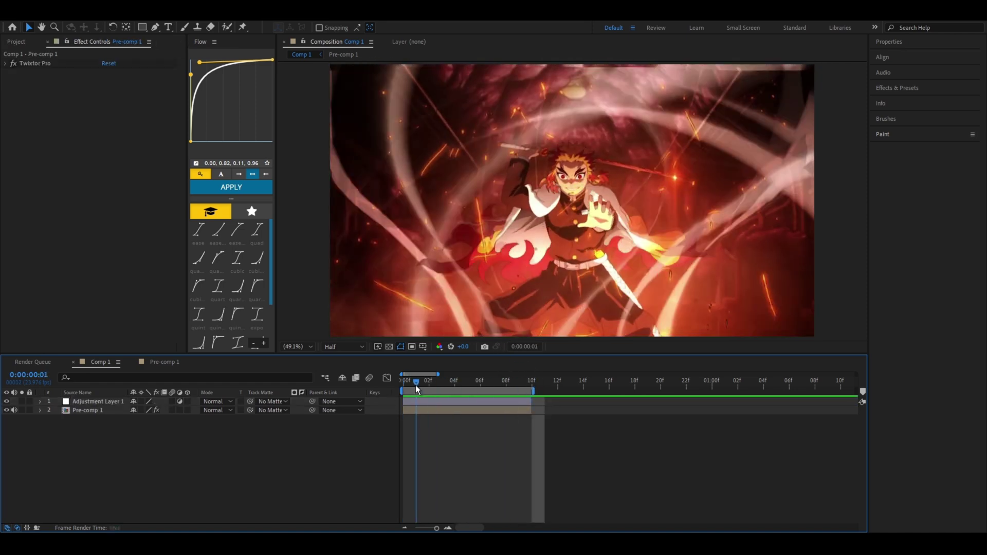
{"action": "left_click", "coordinate": [421, 407]}
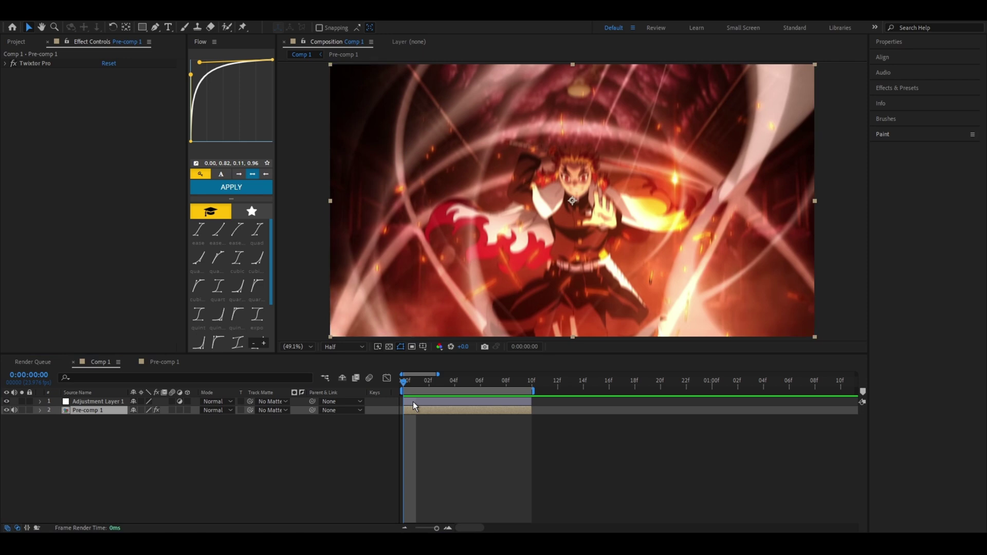
Step: Give Pre-comp 1 a Motion Tile effect with Output Width and Height 200 and Mirror Edges on
{"action": "key", "text": "ctrl+alt+shift+e"}
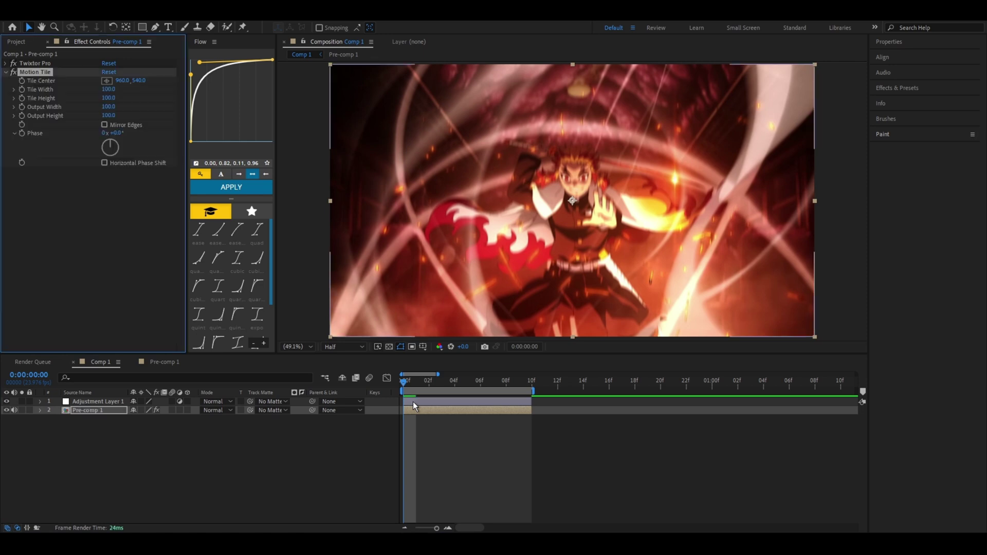
{"action": "left_click", "coordinate": [110, 107]}
{"action": "type", "text": "200"}
{"action": "key", "text": "Return"}
{"action": "left_click", "coordinate": [108, 115]}
{"action": "type", "text": "200"}
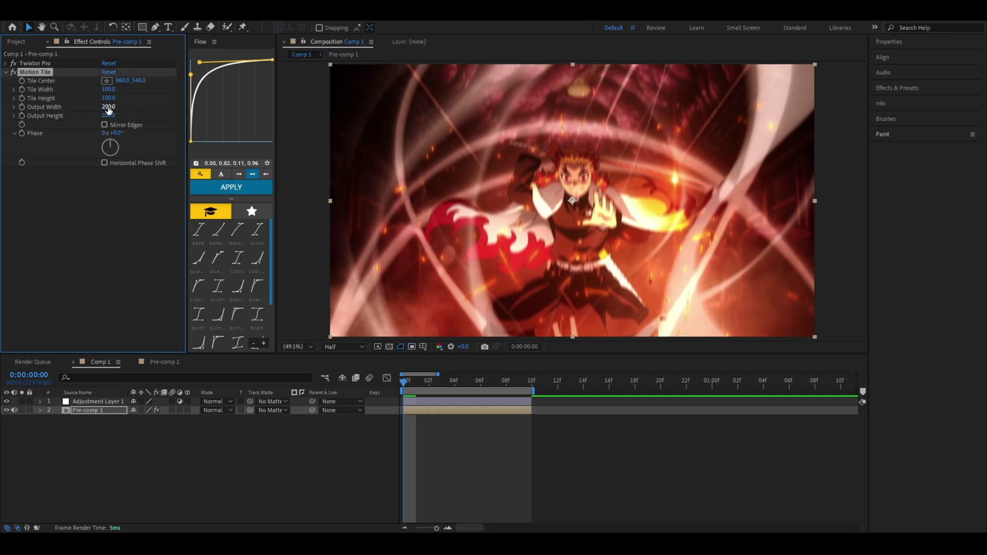
{"action": "left_click", "coordinate": [104, 124]}
{"action": "left_click", "coordinate": [6, 72]}
{"action": "left_click", "coordinate": [468, 403]}
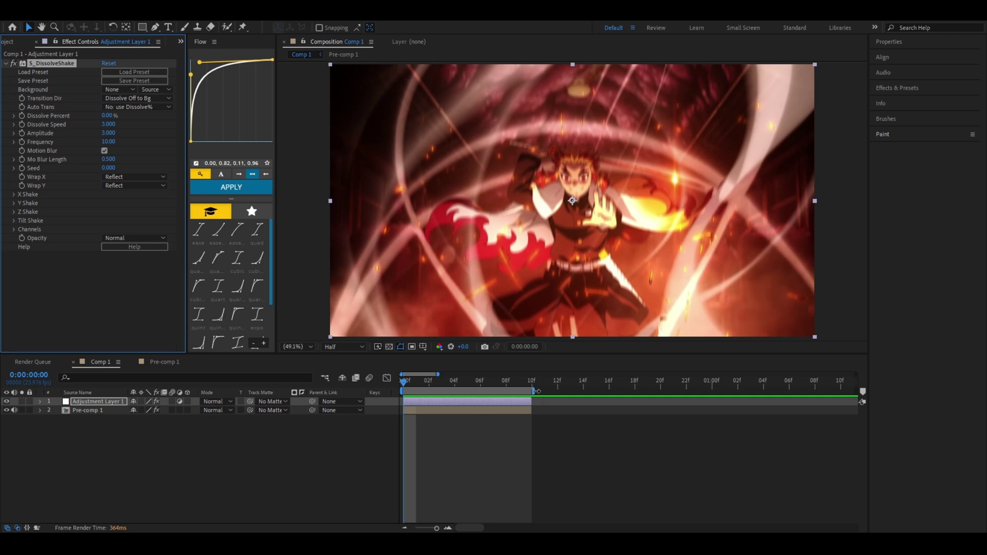
Step: Extend the work area to about 23f and enable Amplitude keyframing on S_DissolveShake
{"action": "left_click_drag", "start_coordinate": [534, 391], "coordinate": [701, 391]}
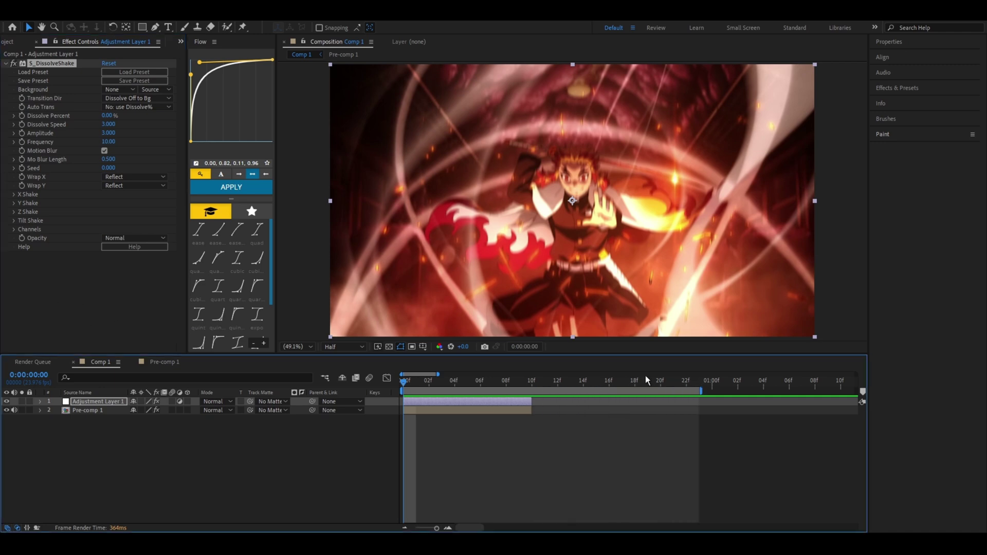
{"action": "left_click", "coordinate": [35, 285]}
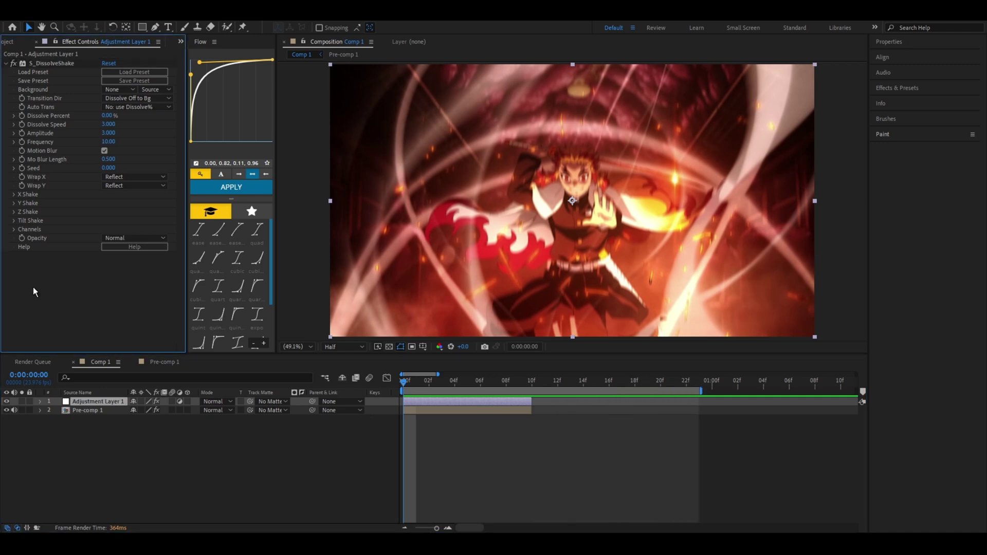
{"action": "left_click", "coordinate": [21, 133]}
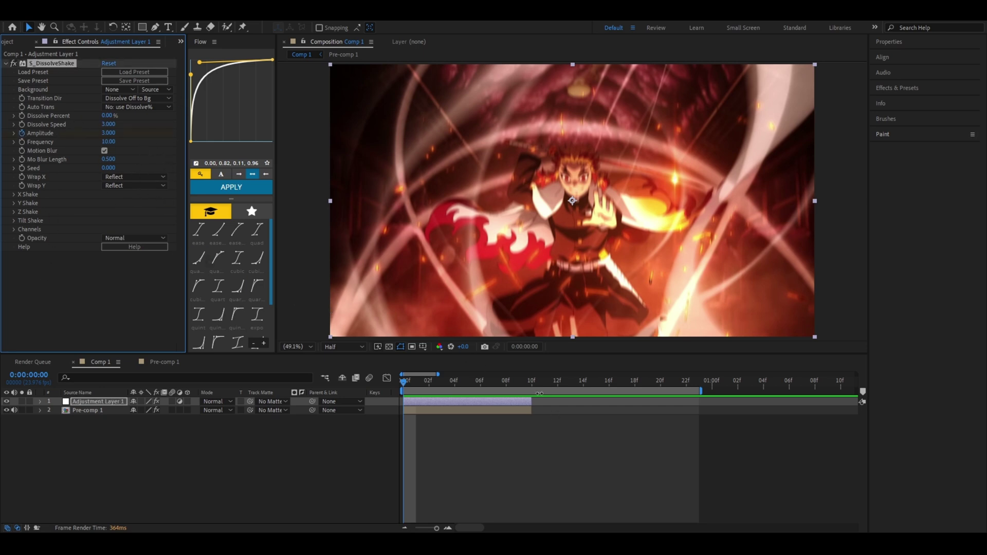
Step: Add an Amplitude keyframe of 0 at 10f
{"action": "key", "text": "u"}
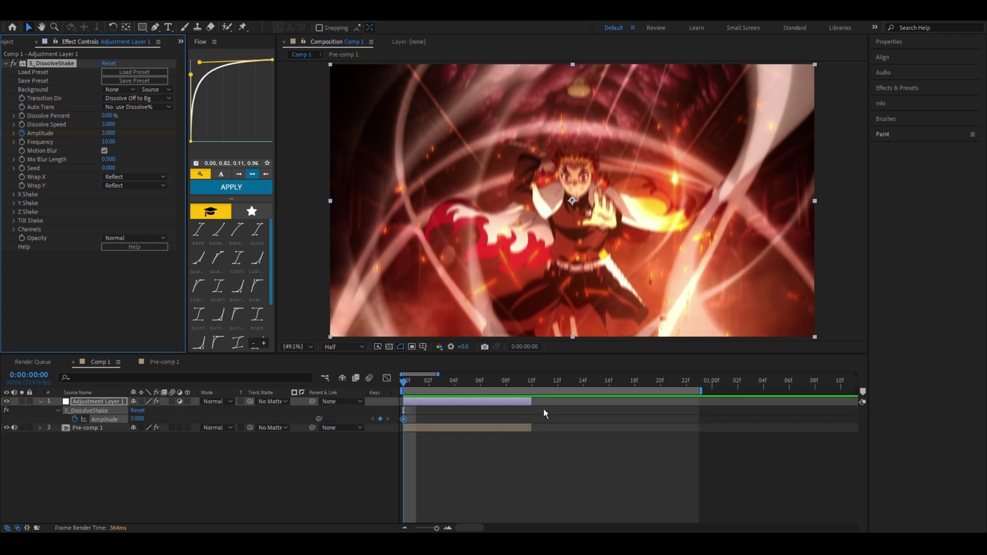
{"action": "left_click", "coordinate": [529, 381]}
{"action": "left_click", "coordinate": [137, 419]}
{"action": "type", "text": "0"}
{"action": "key", "text": "Return"}
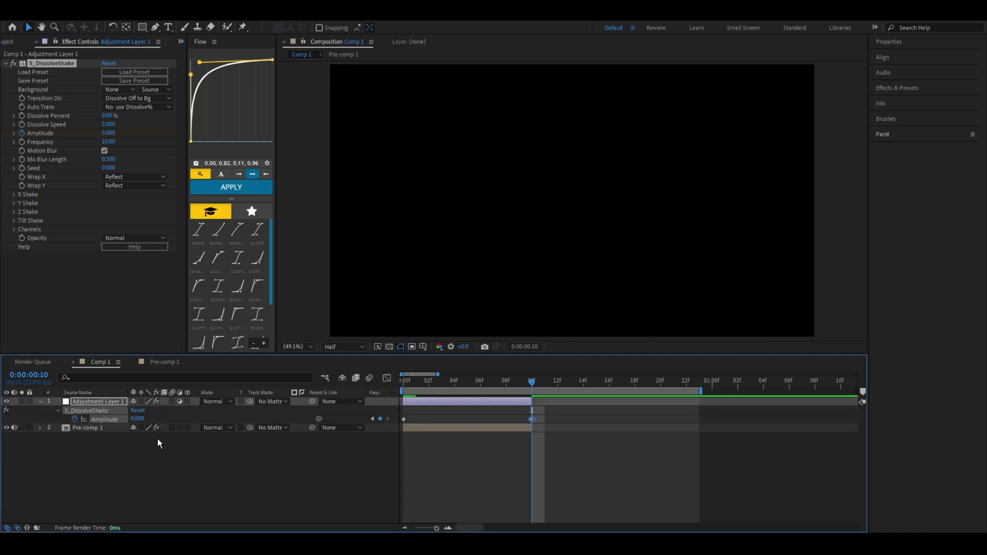
Step: Reshape the Amplitude graph to drop steeply after 0f and ease into 0
{"action": "left_click_drag", "start_coordinate": [542, 415], "coordinate": [383, 430]}
{"action": "left_click", "coordinate": [387, 378]}
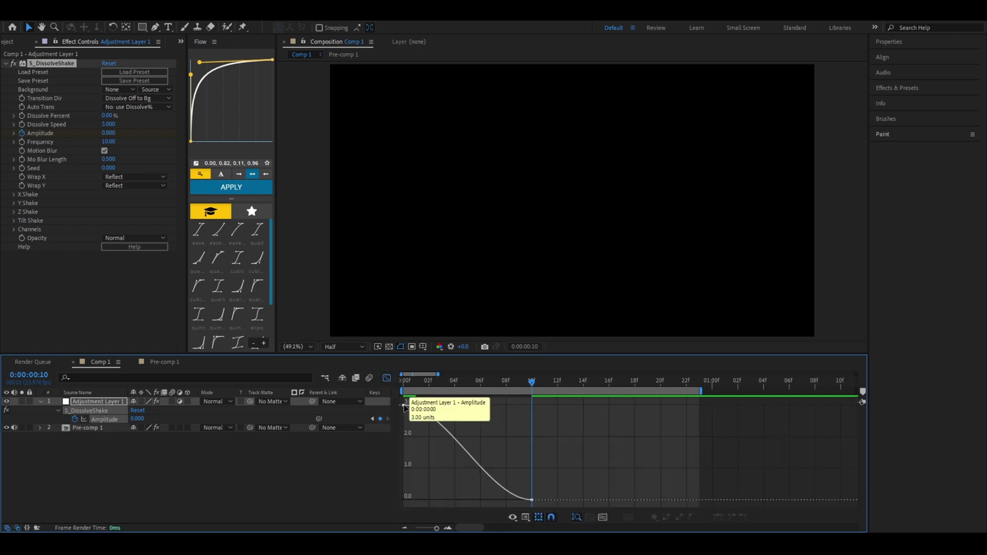
{"action": "left_click_drag", "start_coordinate": [447, 405], "coordinate": [406, 478]}
{"action": "left_click_drag", "start_coordinate": [483, 501], "coordinate": [410, 500]}
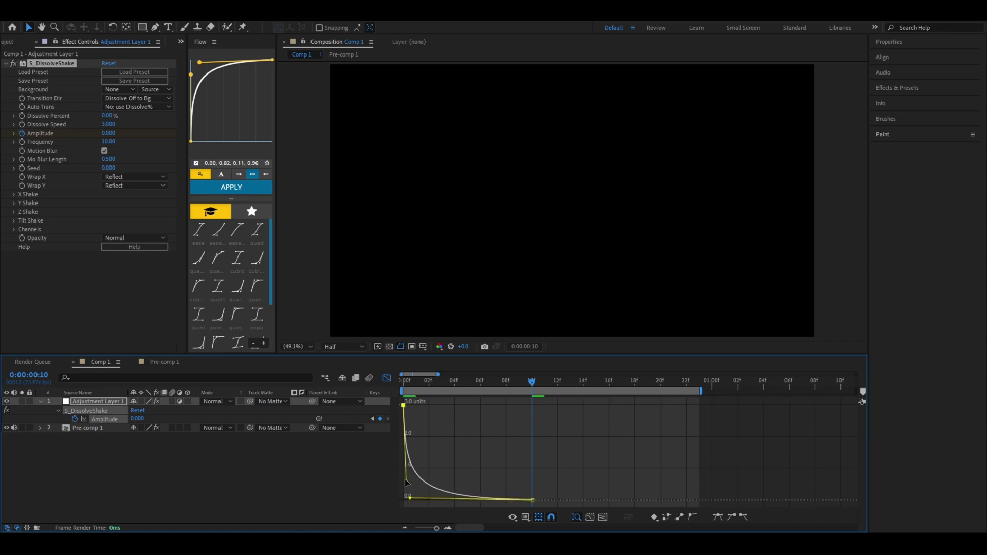
{"action": "left_click_drag", "start_coordinate": [532, 383], "coordinate": [387, 394]}
Step: Switch back to the layer bar view, leave Frequency at 10, and preview the first frames
{"action": "left_click", "coordinate": [387, 379]}
{"action": "left_click", "coordinate": [458, 418]}
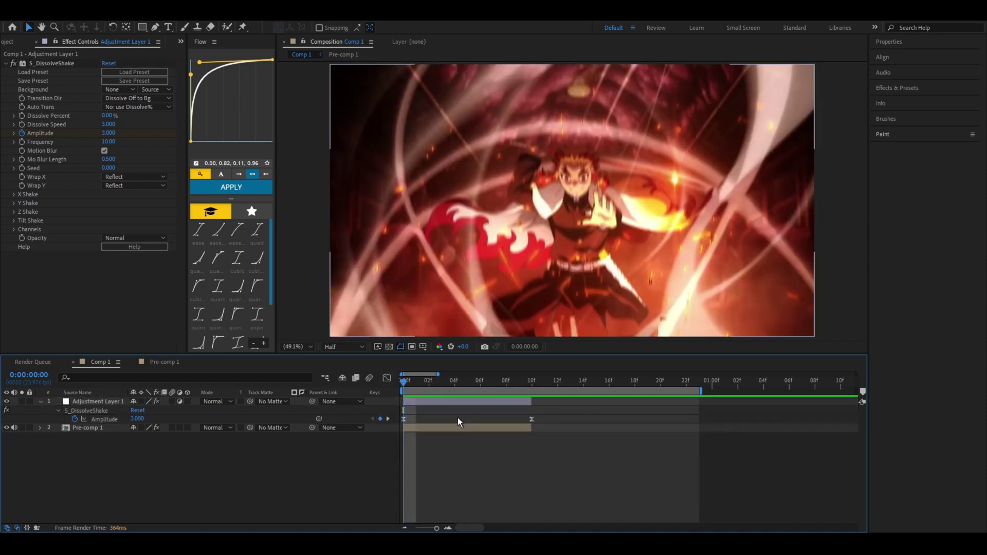
{"action": "left_click", "coordinate": [109, 142]}
{"action": "left_click", "coordinate": [82, 149]}
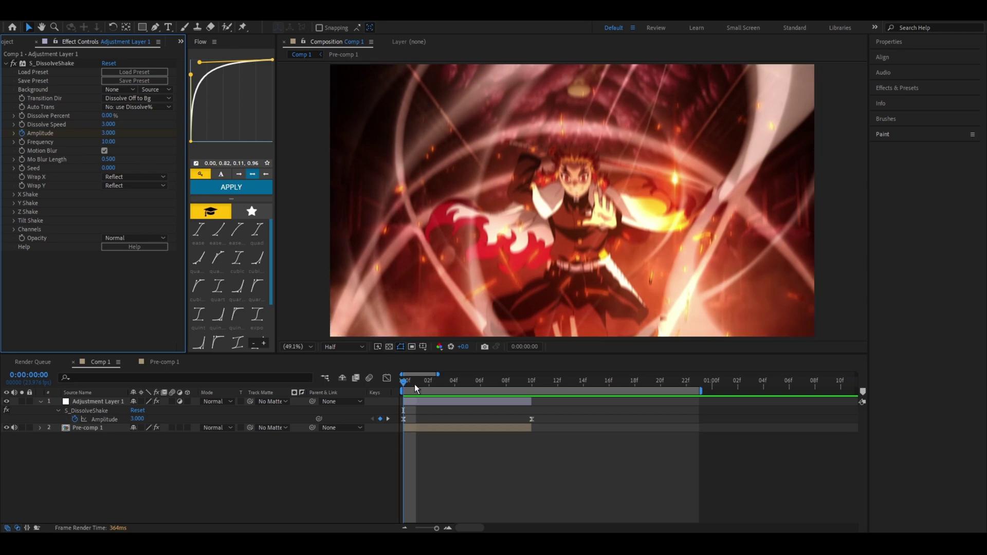
{"action": "left_click_drag", "start_coordinate": [415, 384], "coordinate": [347, 386]}
Step: Set the shake Frequency to 7 at 0f
{"action": "left_click", "coordinate": [76, 153]}
{"action": "left_click", "coordinate": [111, 142]}
{"action": "type", "text": "6"}
{"action": "key", "text": "Return"}
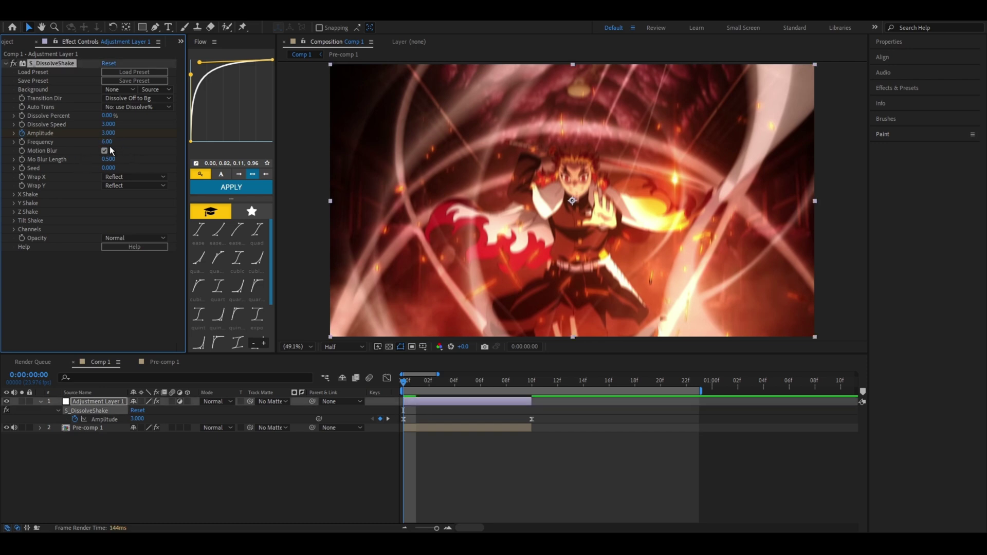
{"action": "left_click", "coordinate": [109, 142]}
{"action": "type", "text": "8"}
{"action": "double_click", "coordinate": [105, 141]}
{"action": "type", "text": "7"}
{"action": "key", "text": "Return"}
Step: Lower the starting Amplitude to 2.5 and readjust its falloff curve
{"action": "left_click", "coordinate": [110, 132]}
{"action": "type", "text": "2.5"}
{"action": "key", "text": "Return"}
{"action": "left_click", "coordinate": [386, 378]}
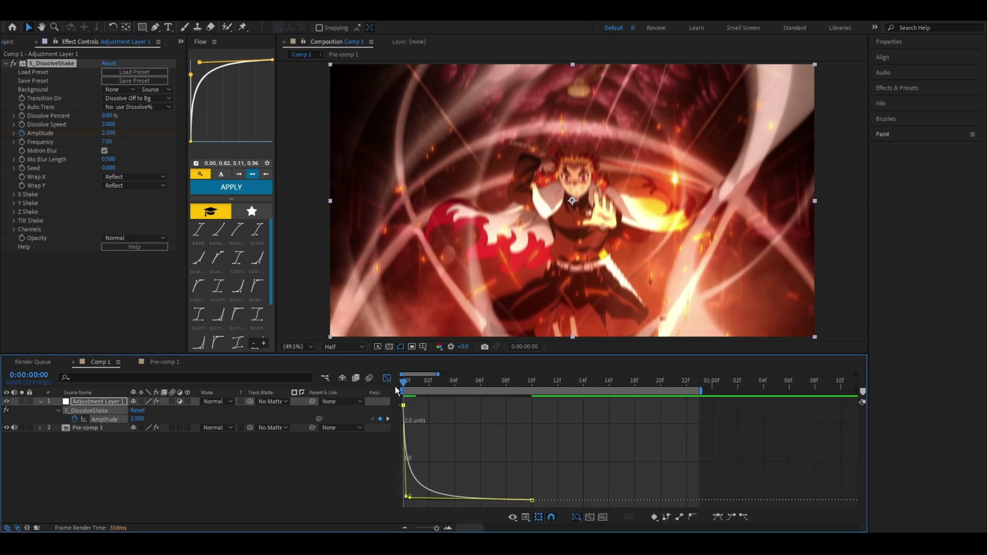
{"action": "left_click_drag", "start_coordinate": [411, 493], "coordinate": [404, 480]}
{"action": "left_click", "coordinate": [431, 425]}
{"action": "left_click_drag", "start_coordinate": [414, 379], "coordinate": [383, 387]}
Step: Return to the layer bar view, collapse Adjustment Layer 1, and preview frame 6f
{"action": "left_click", "coordinate": [386, 378]}
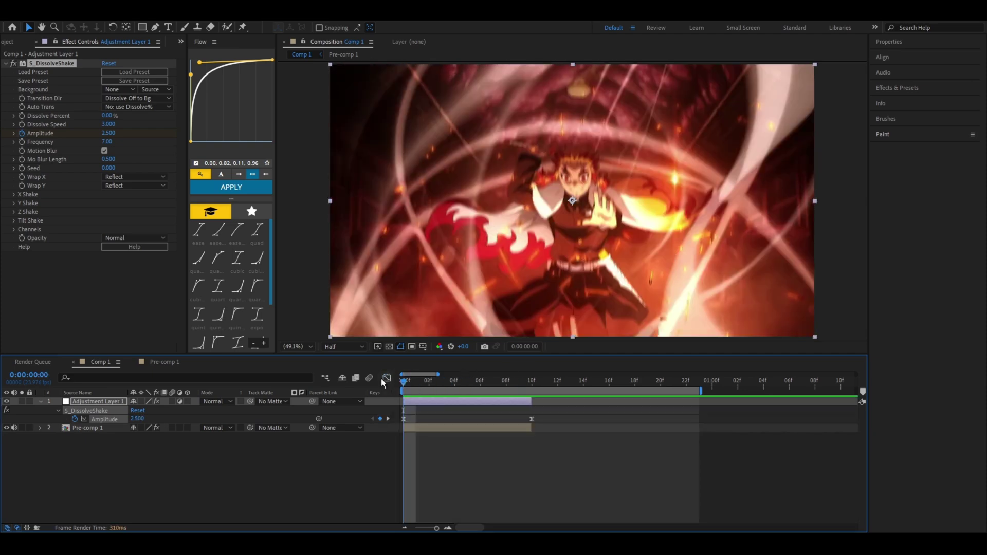
{"action": "left_click", "coordinate": [40, 401]}
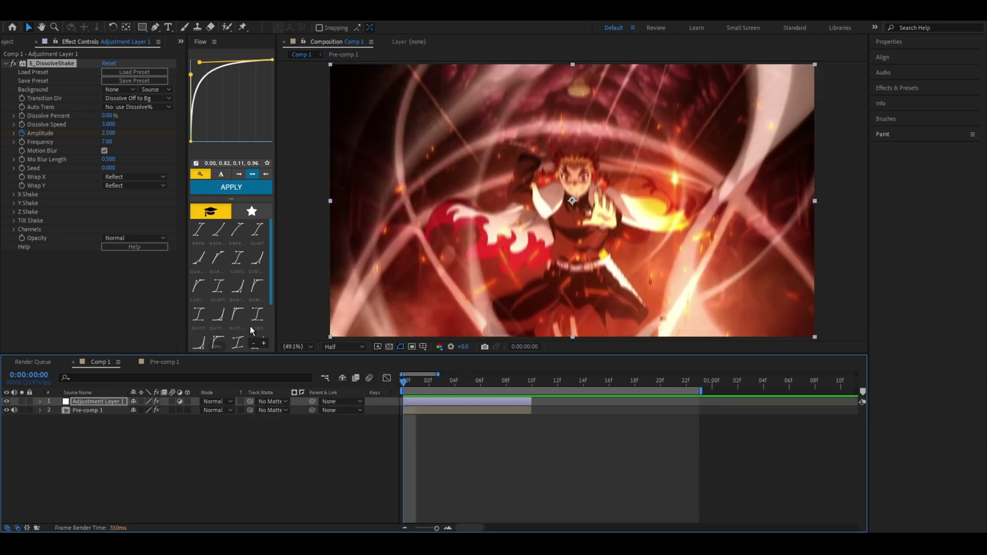
{"action": "left_click", "coordinate": [127, 301]}
{"action": "mouse_move", "coordinate": [405, 381]}
{"action": "left_mouse_down"}
{"action": "mouse_move", "coordinate": [480, 385]}
{"action": "mouse_move", "coordinate": [371, 390]}
{"action": "mouse_move", "coordinate": [433, 387]}
{"action": "mouse_move", "coordinate": [403, 385]}
{"action": "left_mouse_up"}
Step: Turn off Motion Blur, set Wrap X and Y to No, and Mo Blur Length to 0
{"action": "left_click", "coordinate": [104, 151]}
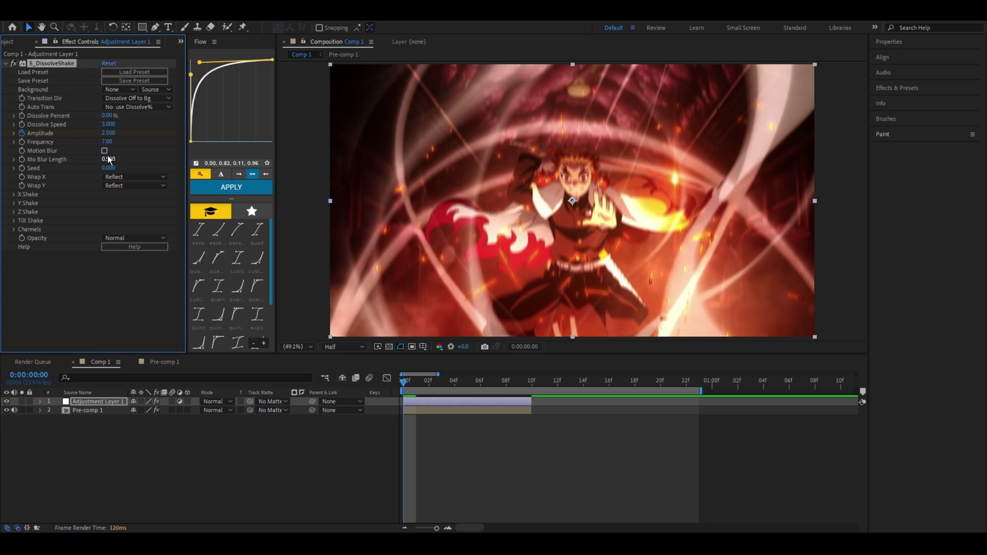
{"action": "left_click", "coordinate": [116, 188]}
{"action": "left_click", "coordinate": [120, 204]}
{"action": "left_click", "coordinate": [109, 159]}
{"action": "type", "text": "0"}
{"action": "key", "text": "Return"}
{"action": "left_click", "coordinate": [439, 450]}
{"action": "key", "text": "equal"}
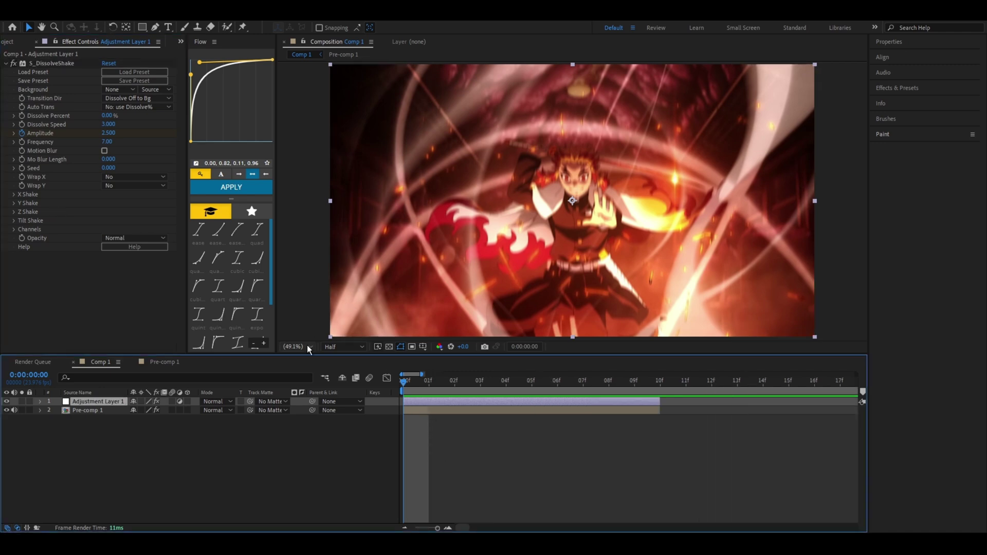
Step: Set X Rand Amp to 90 and X Rand Freq to 0.8
{"action": "left_click", "coordinate": [14, 194]}
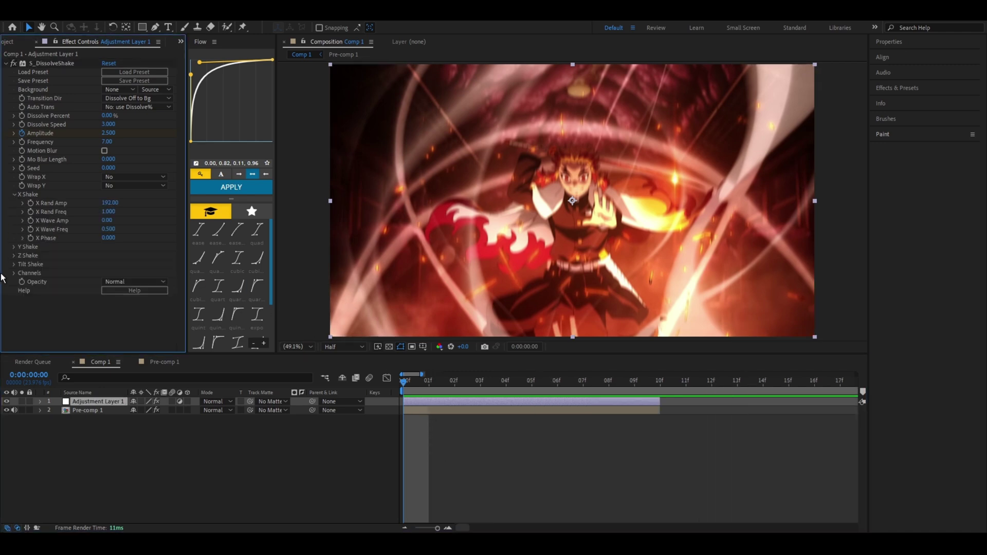
{"action": "left_click", "coordinate": [13, 247]}
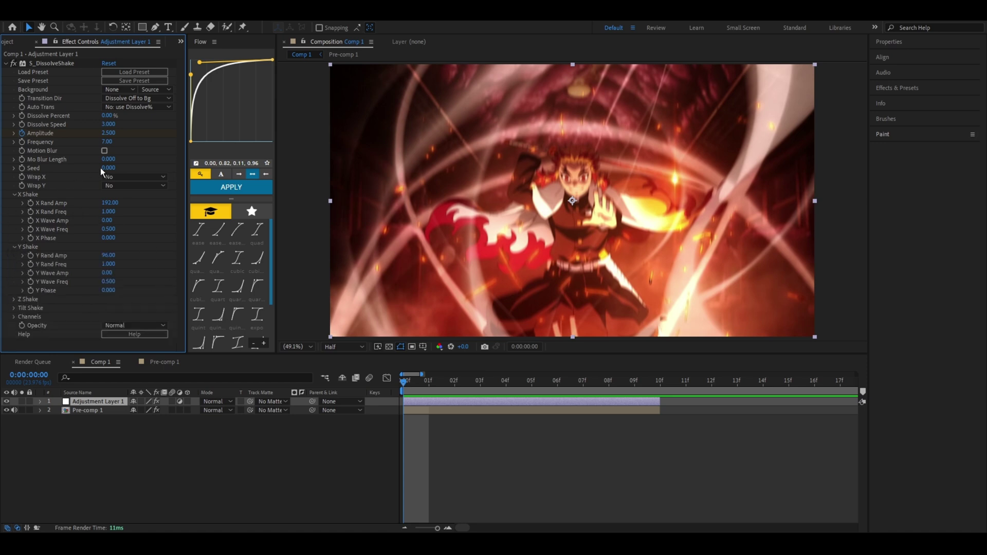
{"action": "left_click", "coordinate": [110, 202]}
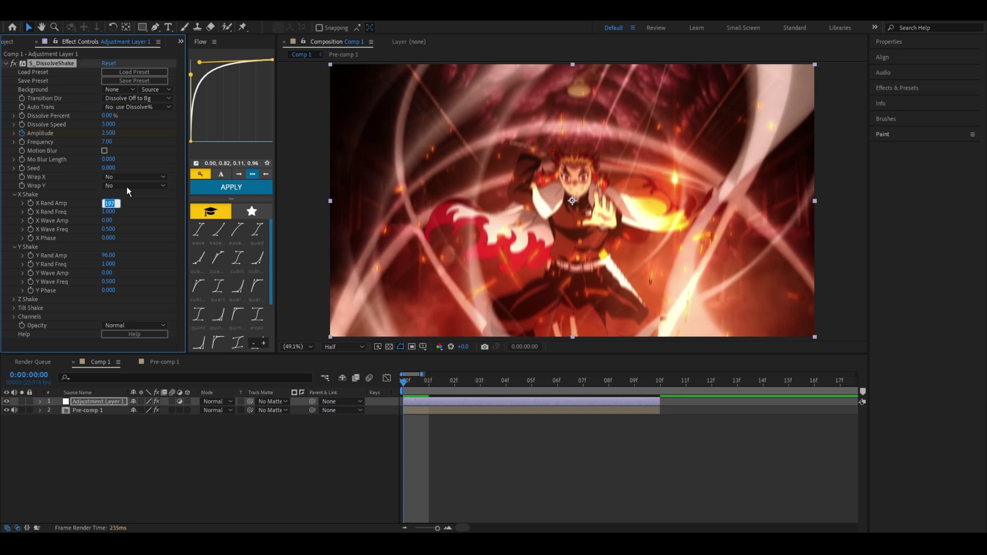
{"action": "type", "text": "90"}
{"action": "key", "text": "Return"}
{"action": "left_click", "coordinate": [109, 211]}
{"action": "type", "text": "0.8"}
{"action": "key", "text": "Return"}
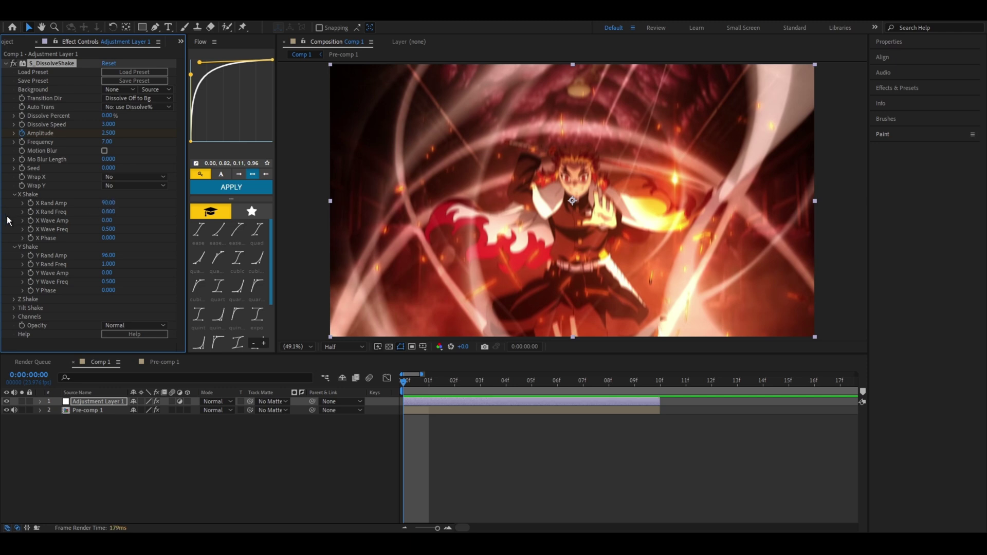
Step: Set Y Rand Amp to 130 and Y Rand Freq to 1.1
{"action": "left_click", "coordinate": [109, 256]}
{"action": "type", "text": "130"}
{"action": "key", "text": "Return"}
{"action": "left_click", "coordinate": [111, 264]}
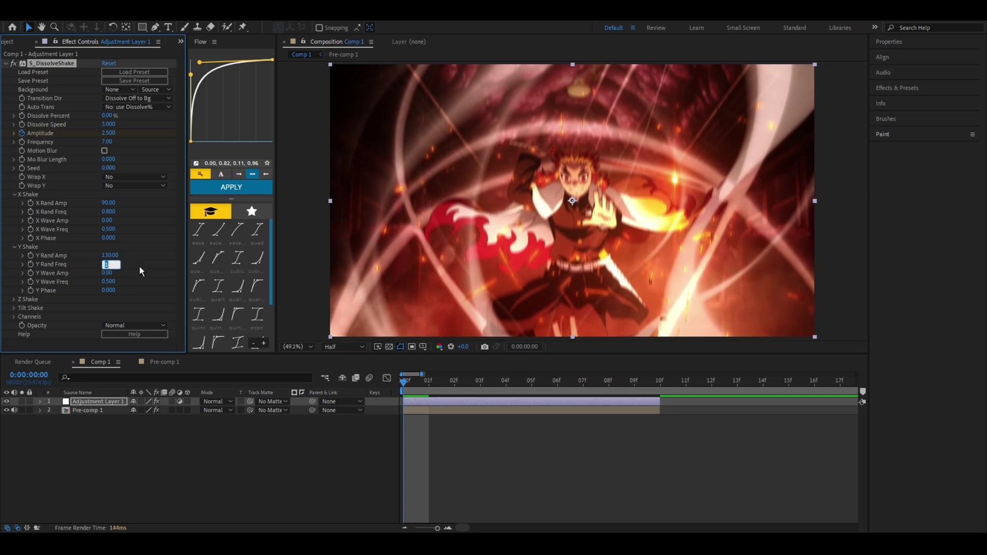
{"action": "type", "text": "1.1"}
{"action": "key", "text": "Return"}
Step: Set Z Rand Amp to 50 in the Z Shake group
{"action": "left_click", "coordinate": [14, 247]}
{"action": "left_click", "coordinate": [15, 195]}
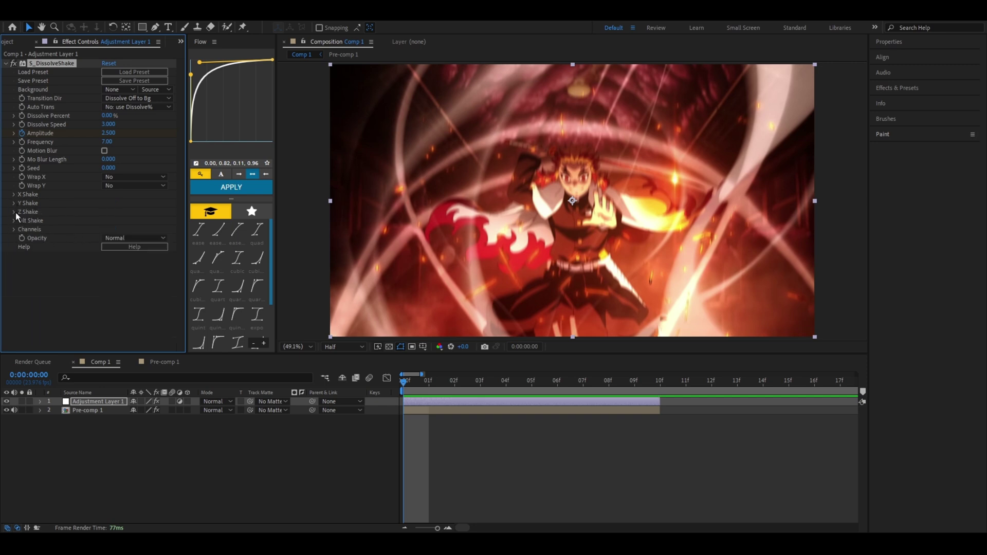
{"action": "left_click", "coordinate": [14, 212]}
{"action": "left_click", "coordinate": [108, 220]}
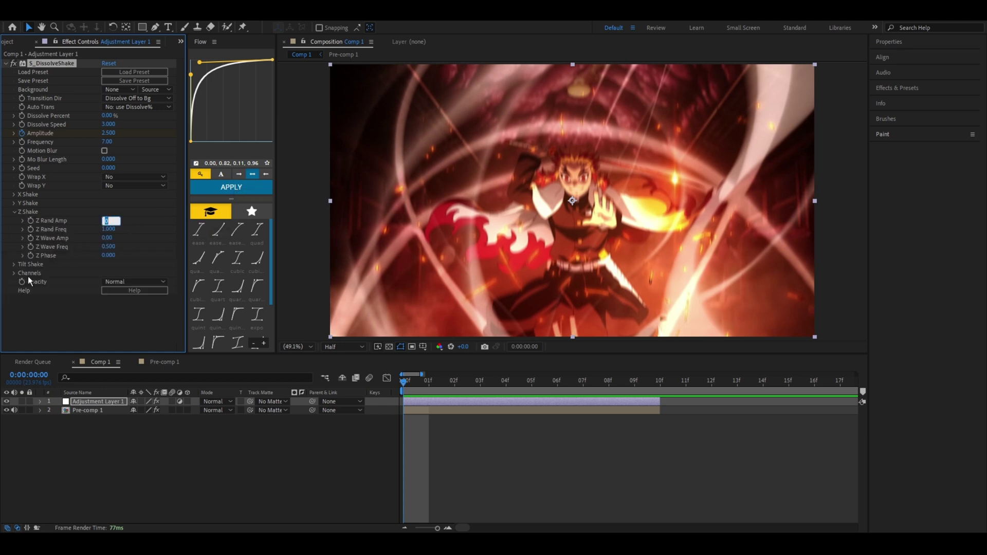
{"action": "type", "text": "50"}
{"action": "key", "text": "Return"}
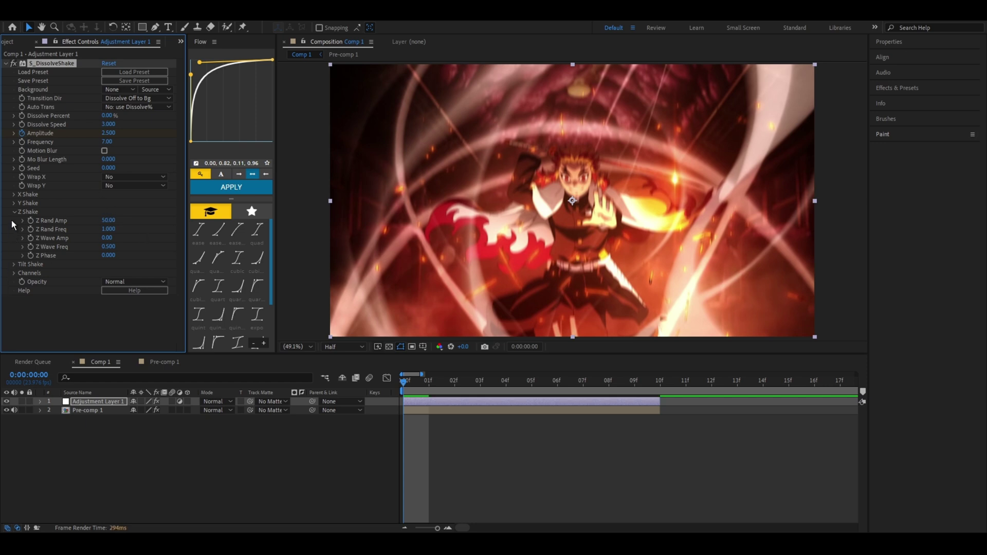
{"action": "left_click", "coordinate": [14, 212]}
Step: Set Tilt Rand Amp to 1.5 in the Tilt Shake group
{"action": "left_click", "coordinate": [14, 220]}
{"action": "left_click", "coordinate": [106, 229]}
{"action": "type", "text": "3"}
{"action": "key", "text": "Return"}
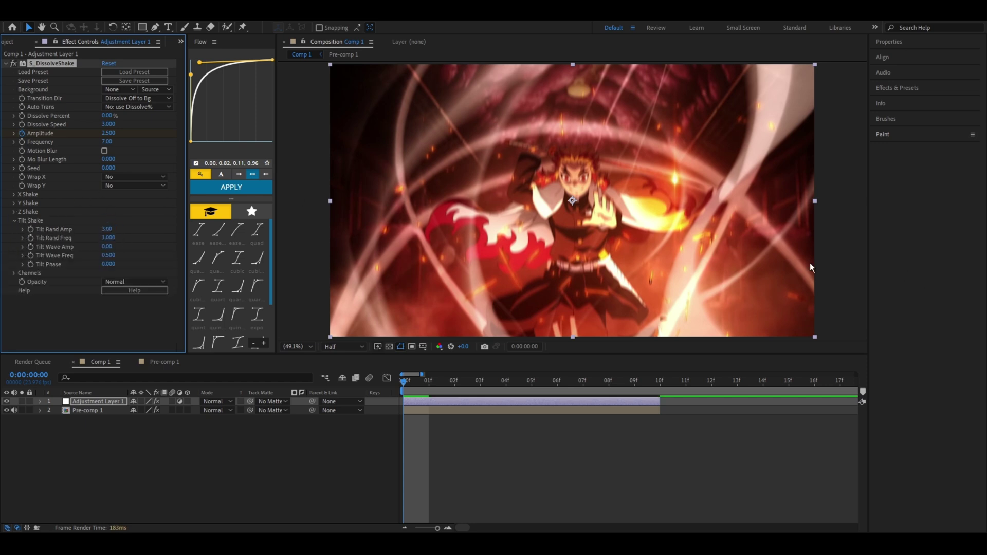
{"action": "left_click", "coordinate": [109, 229]}
{"action": "type", "text": "11.5"}
{"action": "key", "text": "Return"}
{"action": "left_click", "coordinate": [14, 221]}
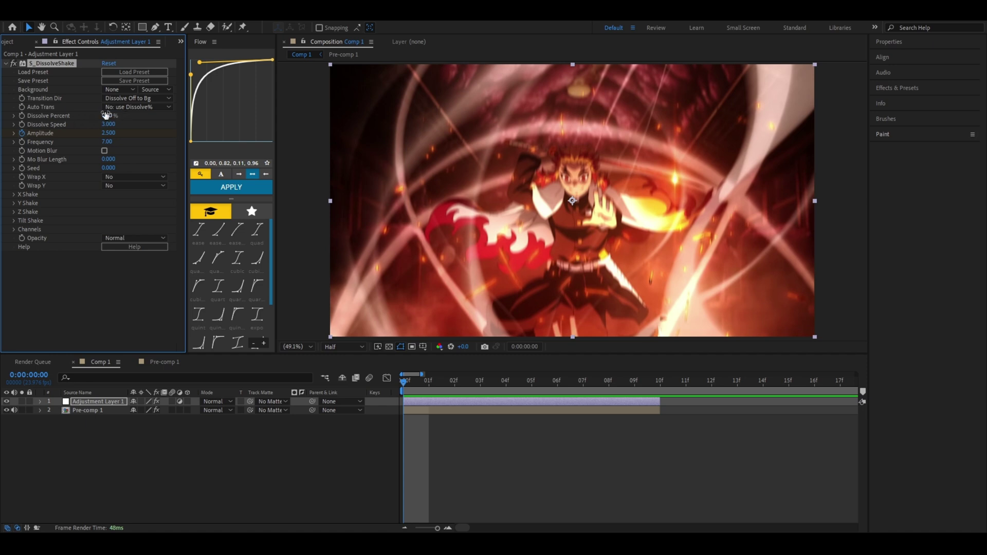
Step: Set Dissolve Percent to 30% and scrub through the frames to check the dissolve
{"action": "mouse_move", "coordinate": [109, 116]}
{"action": "left_mouse_down"}
{"action": "mouse_move", "coordinate": [138, 116]}
{"action": "mouse_move", "coordinate": [123, 119]}
{"action": "left_mouse_up"}
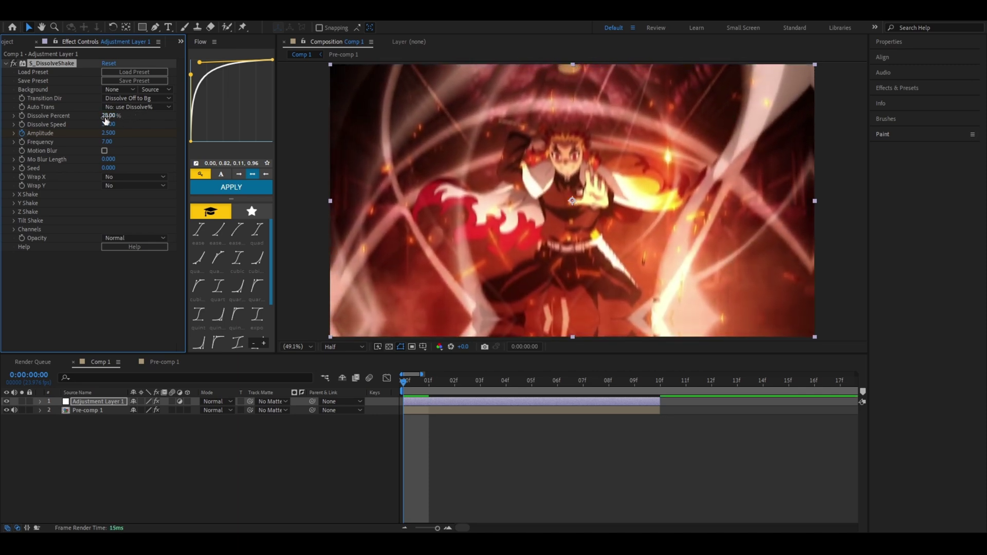
{"action": "left_click", "coordinate": [106, 117]}
{"action": "type", "text": "30"}
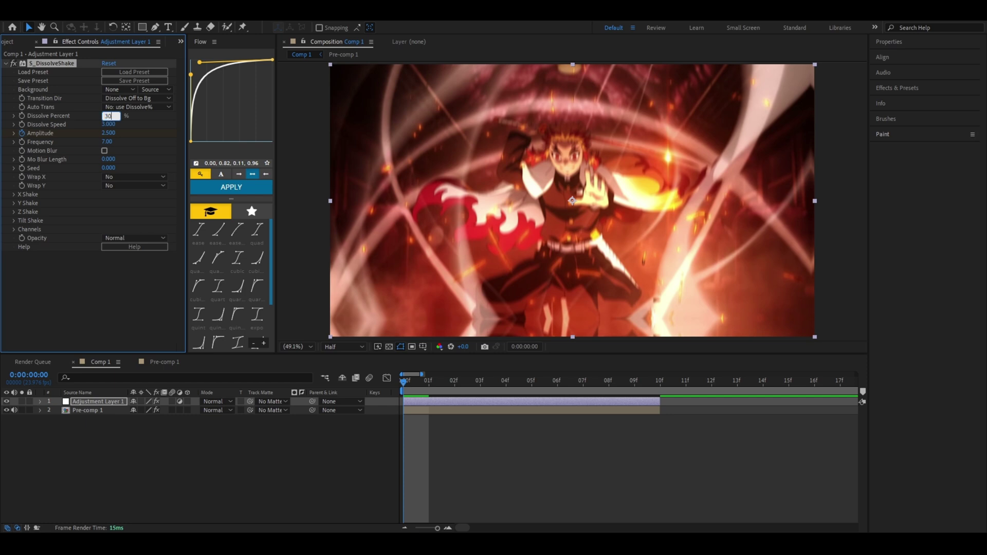
{"action": "key", "text": "Return"}
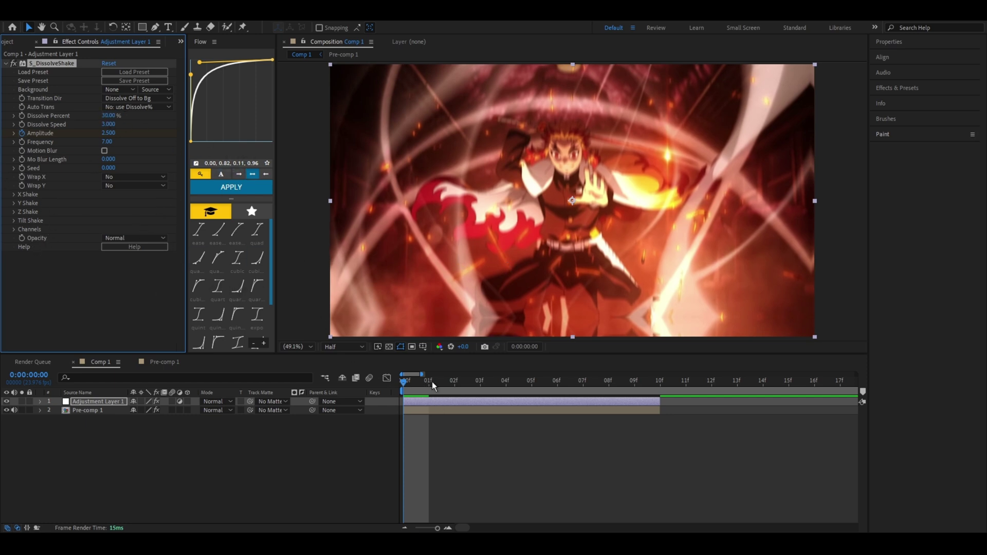
{"action": "left_click_drag", "start_coordinate": [433, 380], "coordinate": [379, 380]}
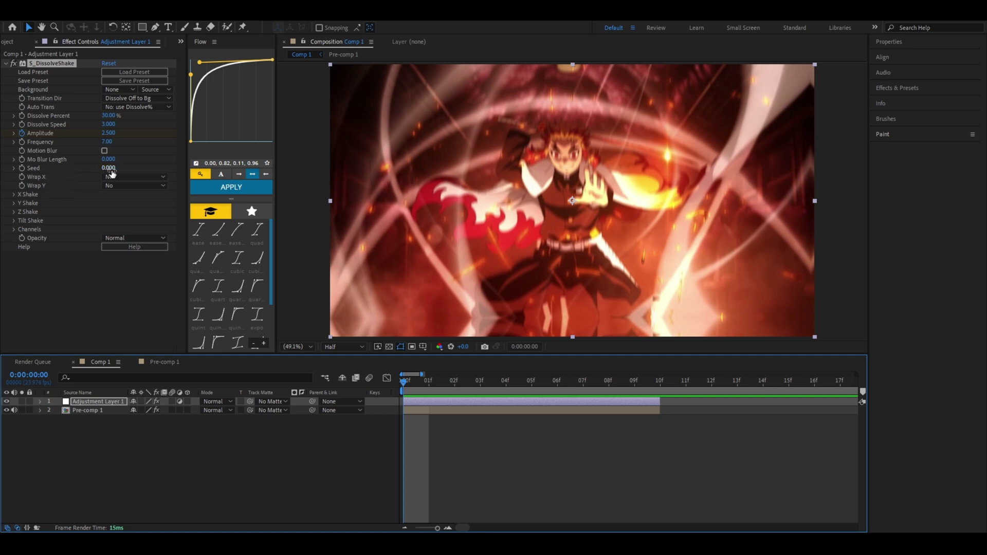
Step: Try a higher and then a lower shake Seed, previewing and scrubbing frames to compare
{"action": "left_click_drag", "start_coordinate": [108, 168], "coordinate": [127, 167]}
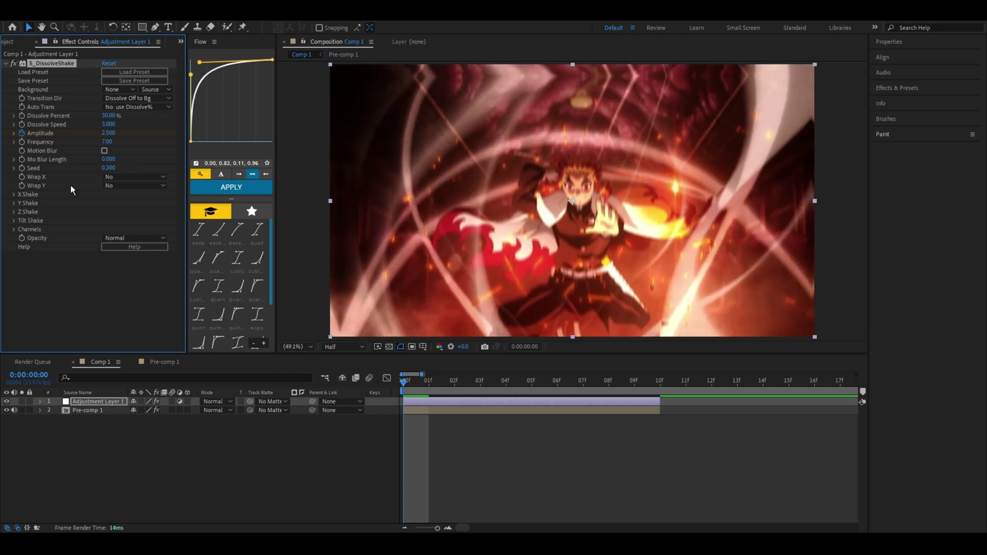
{"action": "key", "text": "space"}
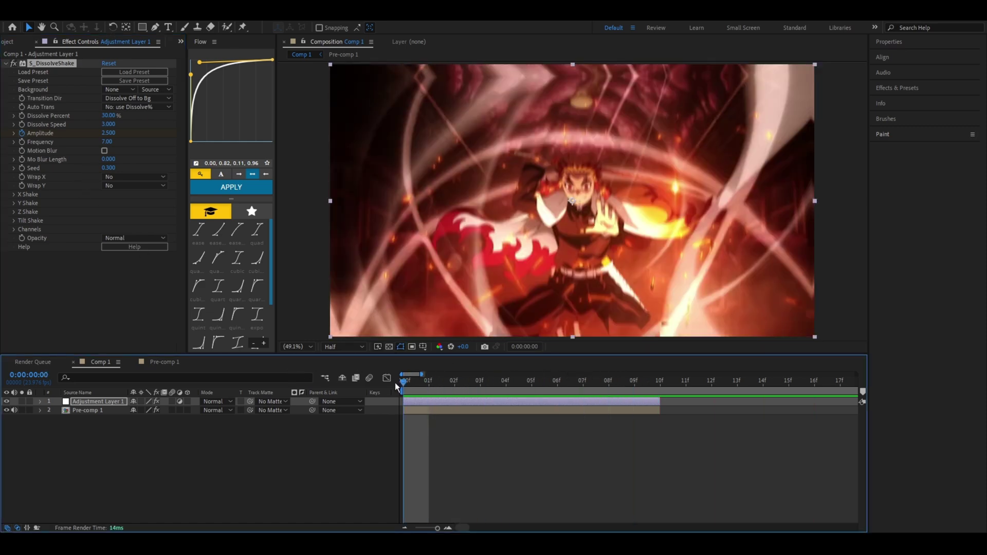
{"action": "key", "text": "space"}
{"action": "mouse_move", "coordinate": [108, 168]}
{"action": "left_mouse_down"}
{"action": "mouse_move", "coordinate": [100, 171]}
{"action": "mouse_move", "coordinate": [114, 168]}
{"action": "left_mouse_up"}
{"action": "key", "text": "space"}
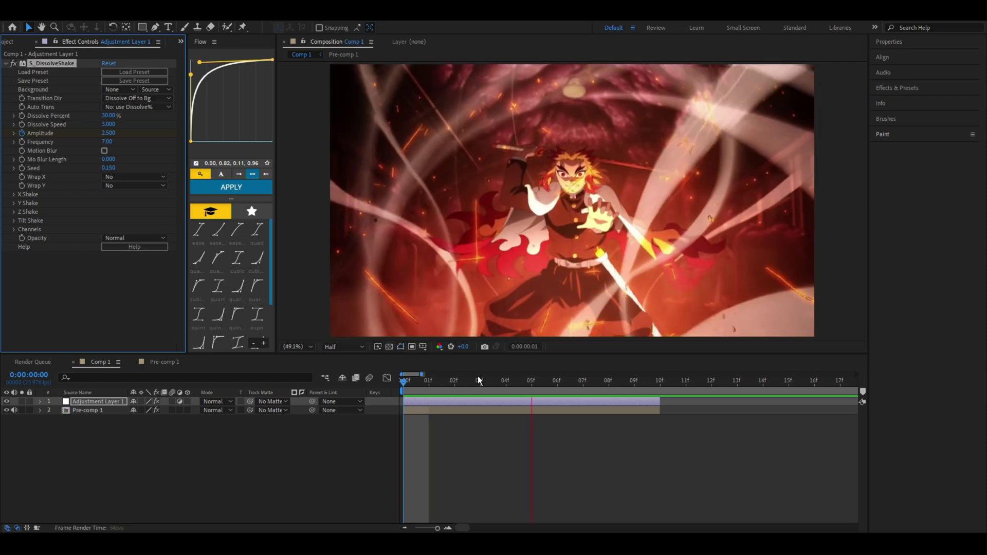
{"action": "left_click", "coordinate": [467, 389]}
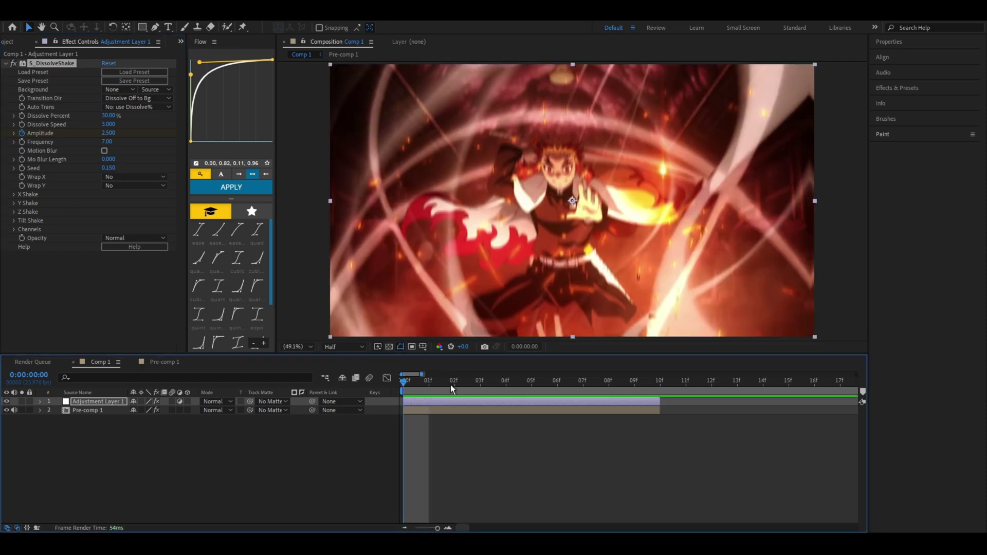
{"action": "left_click_drag", "start_coordinate": [429, 380], "coordinate": [324, 381]}
Step: Settle on a Seed of 0.380 and preview the resulting shake
{"action": "left_click_drag", "start_coordinate": [111, 167], "coordinate": [121, 166]}
{"action": "key", "text": "space"}
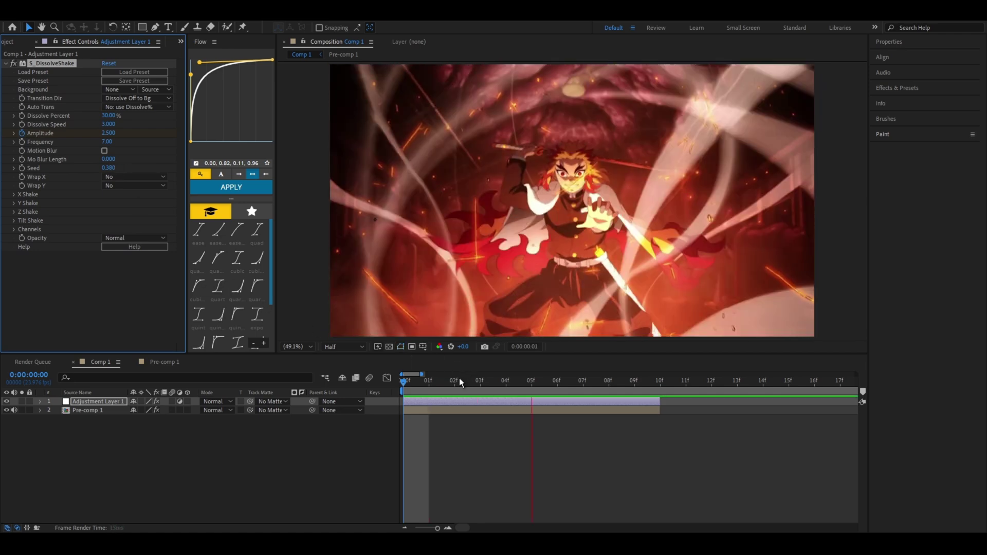
{"action": "left_click", "coordinate": [398, 383]}
{"action": "left_click", "coordinate": [402, 383]}
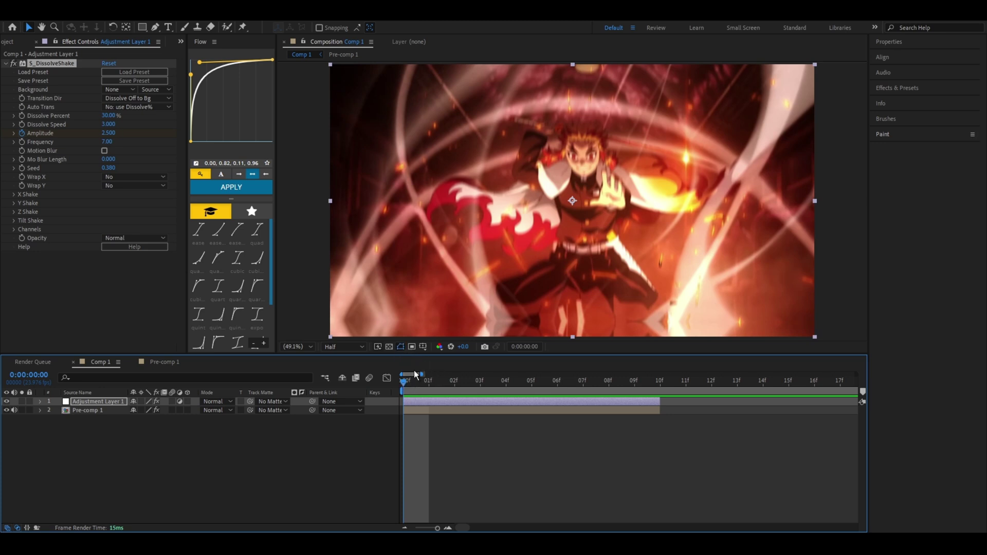
Step: Preview the clip, scrub through frames 00f to 08f, and start the work area at 00f
{"action": "key", "text": "space"}
{"action": "left_click", "coordinate": [499, 374]}
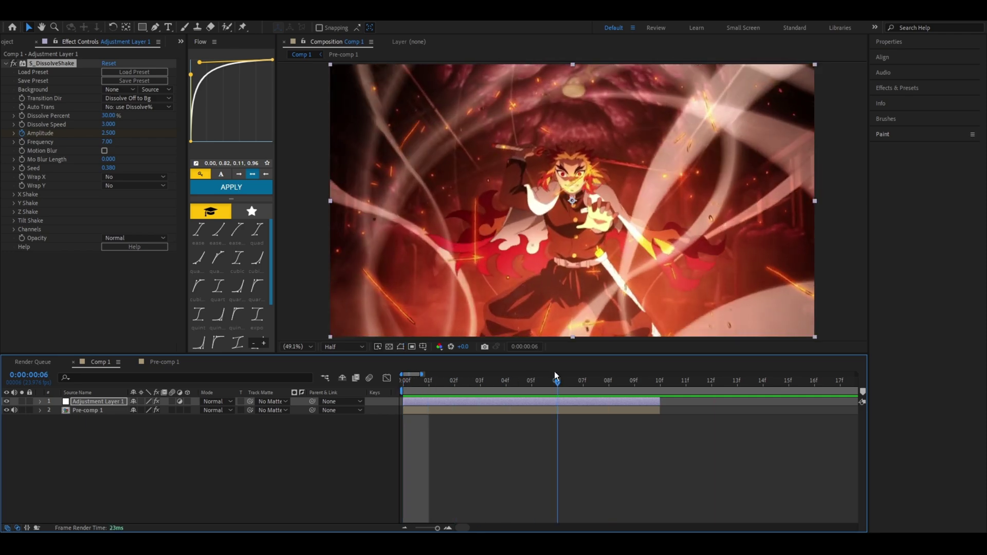
{"action": "left_click", "coordinate": [452, 377]}
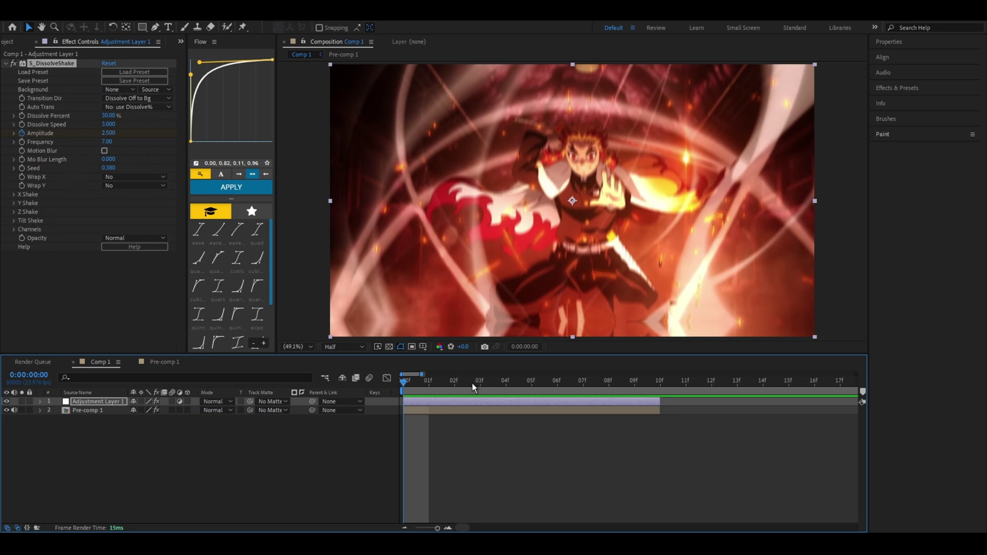
{"action": "left_click_drag", "start_coordinate": [429, 386], "coordinate": [519, 378]}
{"action": "key", "text": "b"}
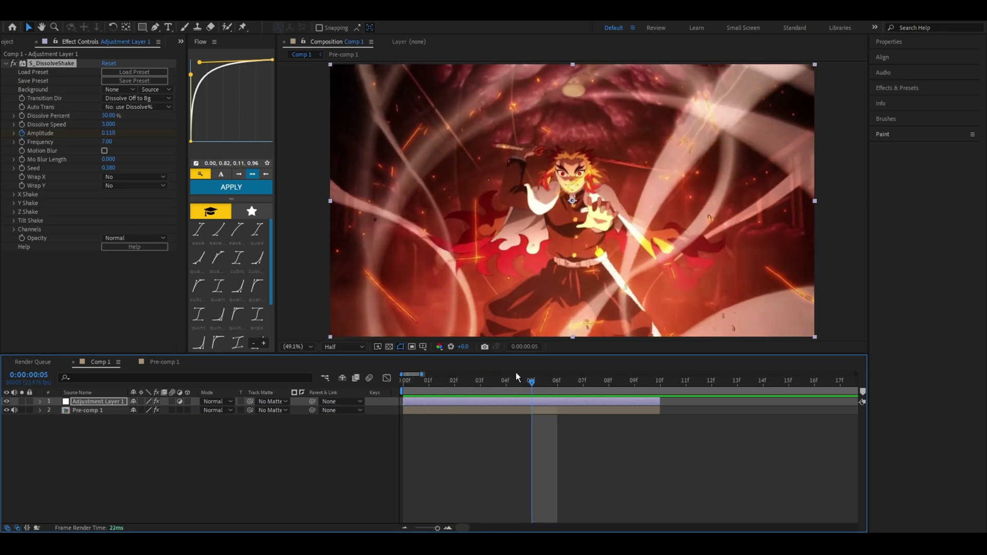